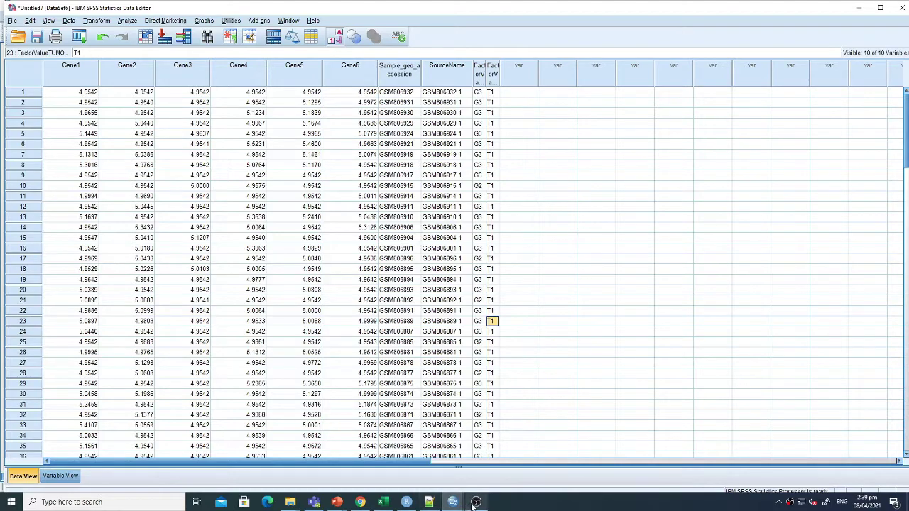
Step: Maximize the Data Editor and autofit the FactorValueTUMORSTAGE and FactorValueTUMORGRADE columns
mouse_move(421, 463)
mouse_down()
mouse_move(433, 463)
mouse_move(407, 465)
mouse_up()
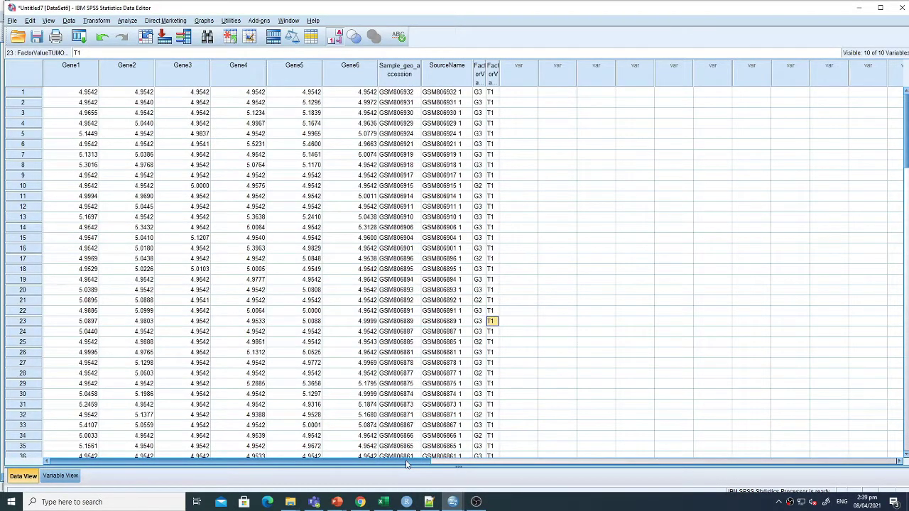
key(super+Up)
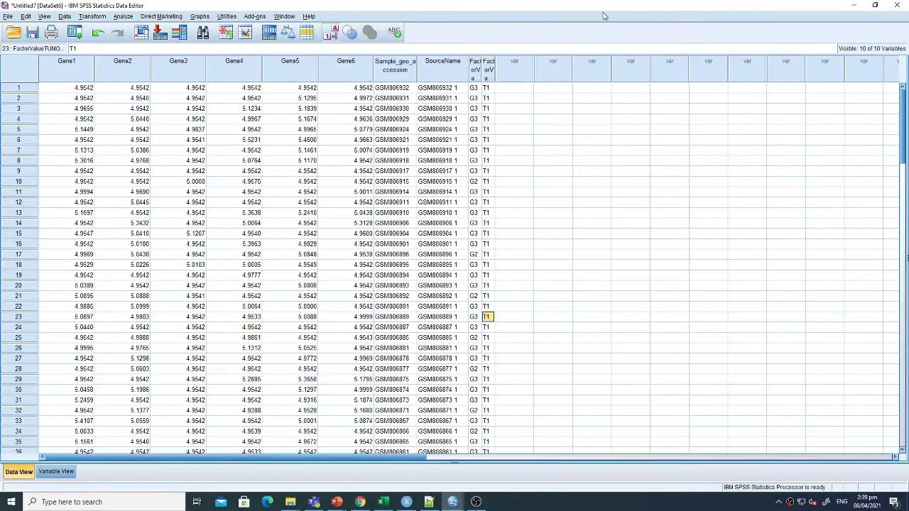
double_click(495, 68)
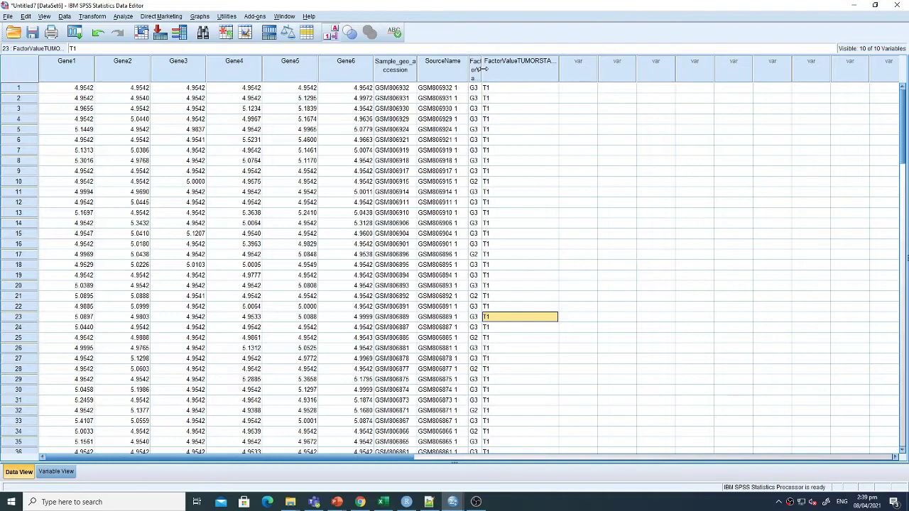
double_click(482, 68)
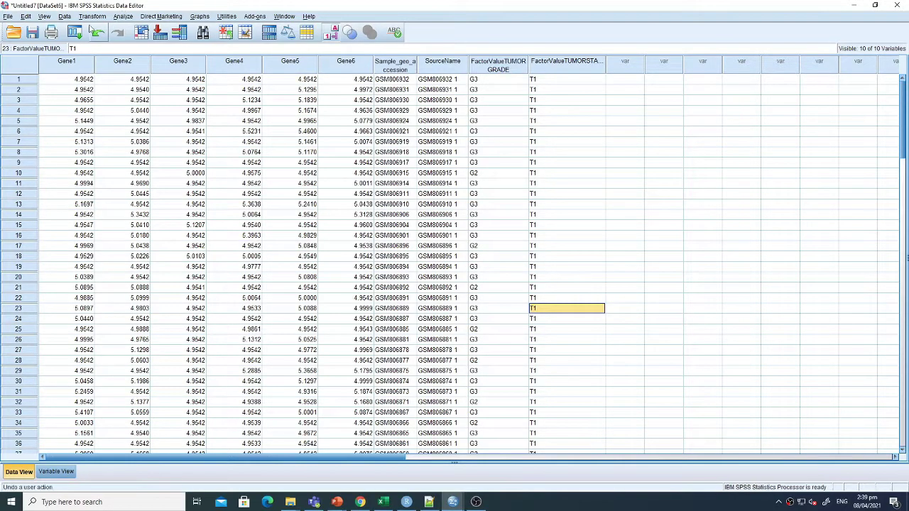
Step: Cancel the Open Data dialog and inspect the Gene1 and Sample_geo_accession values in rows 1–2
click(14, 32)
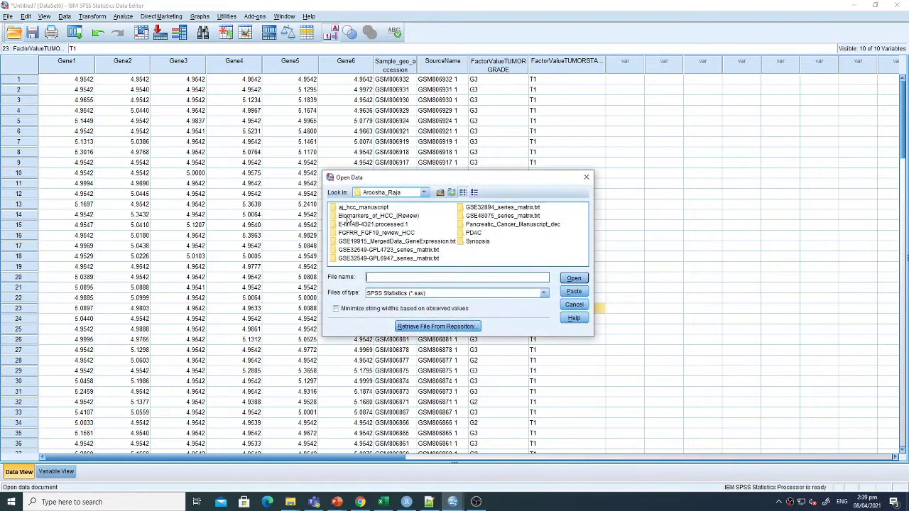
click(574, 304)
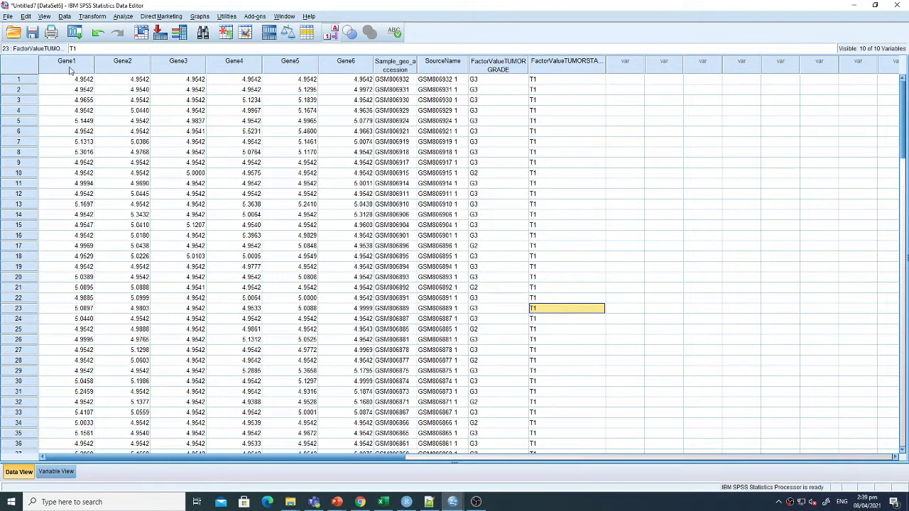
click(71, 63)
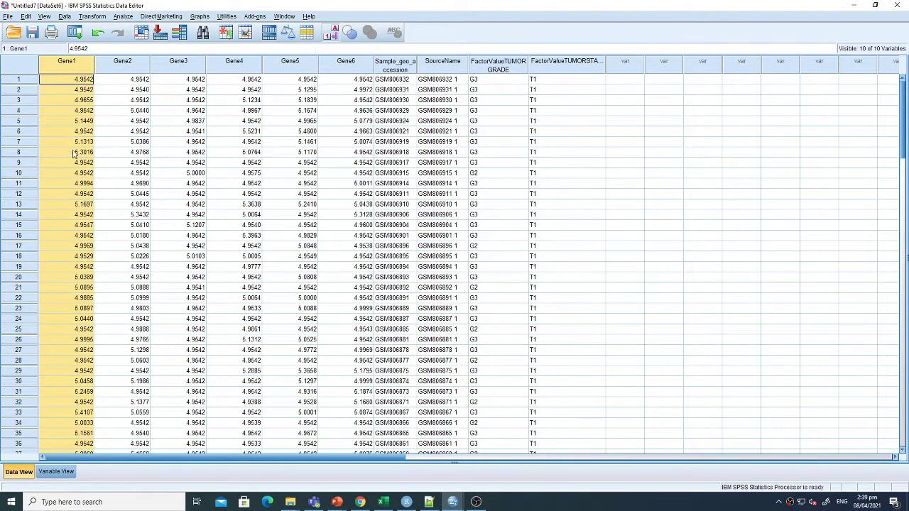
click(76, 79)
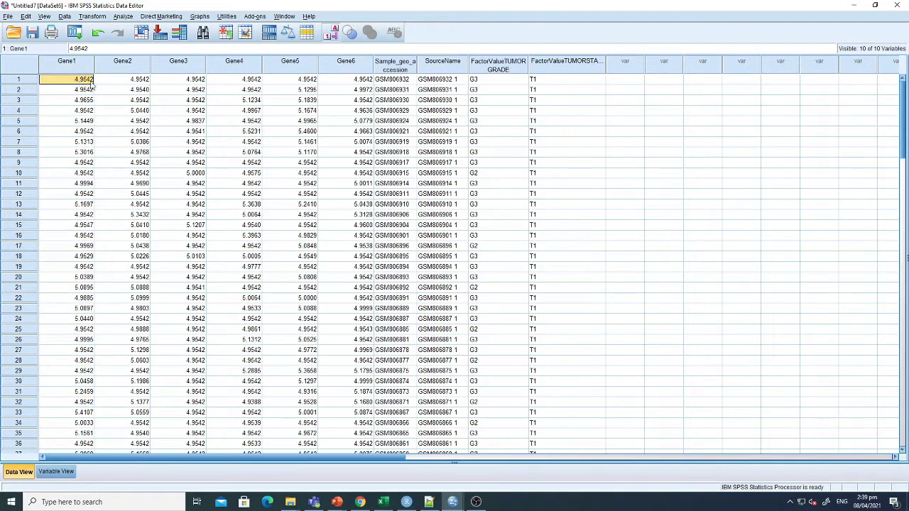
click(384, 81)
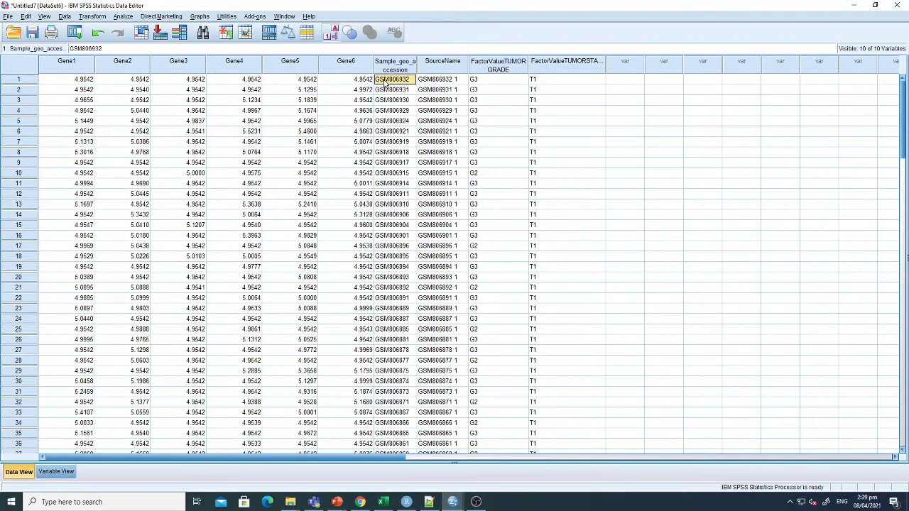
click(88, 91)
click(384, 91)
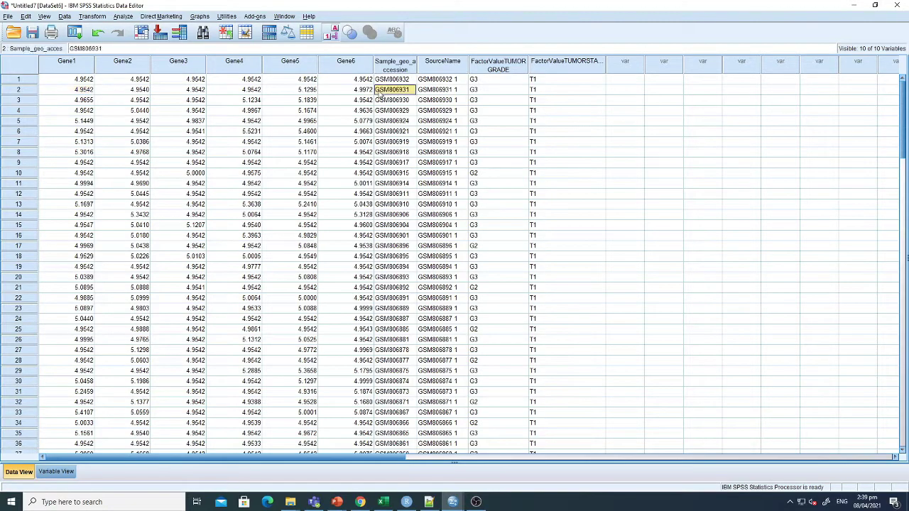
Step: Select the Gene and SourceName ranges and columns, then drag FactorValueTUMORGRADE wider to show its full name
drag(66, 112, 64, 220)
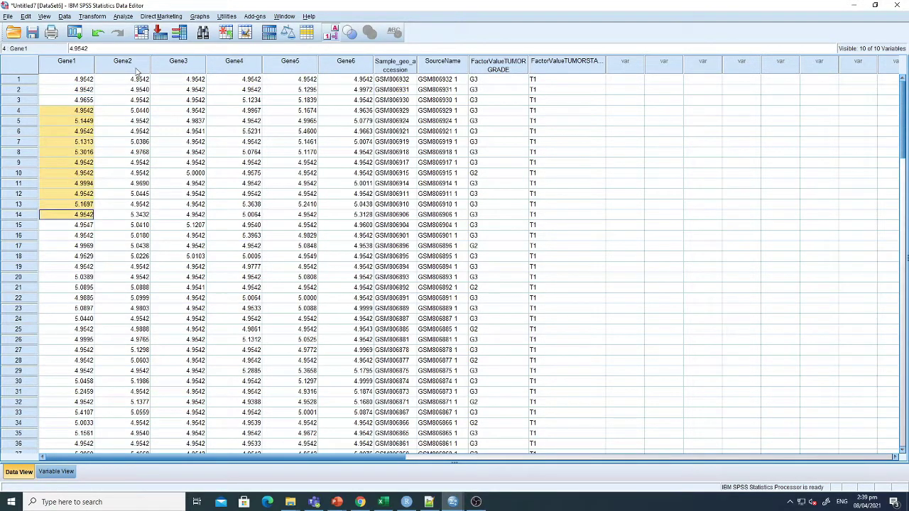
drag(133, 79, 135, 215)
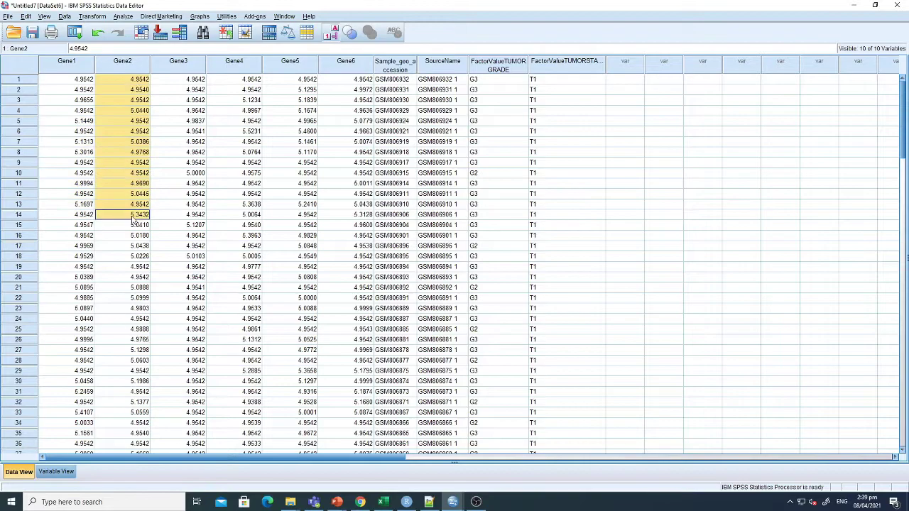
drag(429, 82, 430, 173)
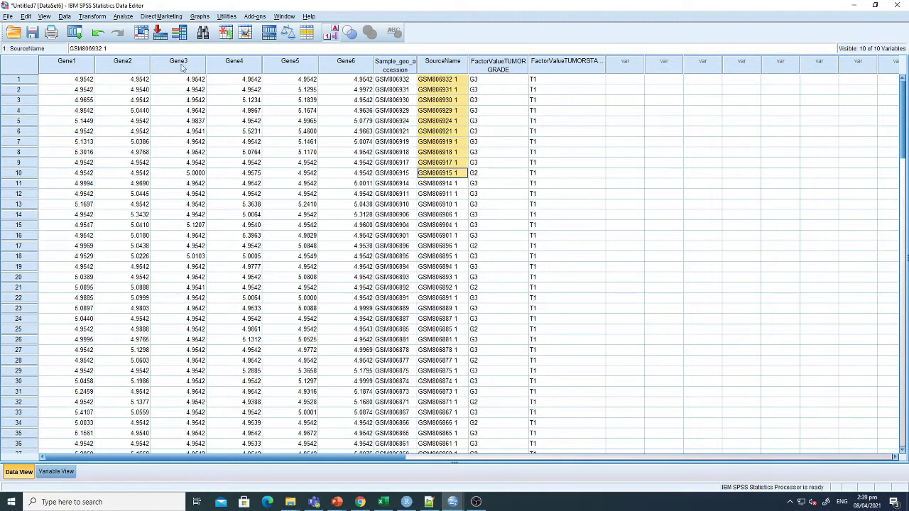
click(121, 64)
click(172, 66)
click(233, 65)
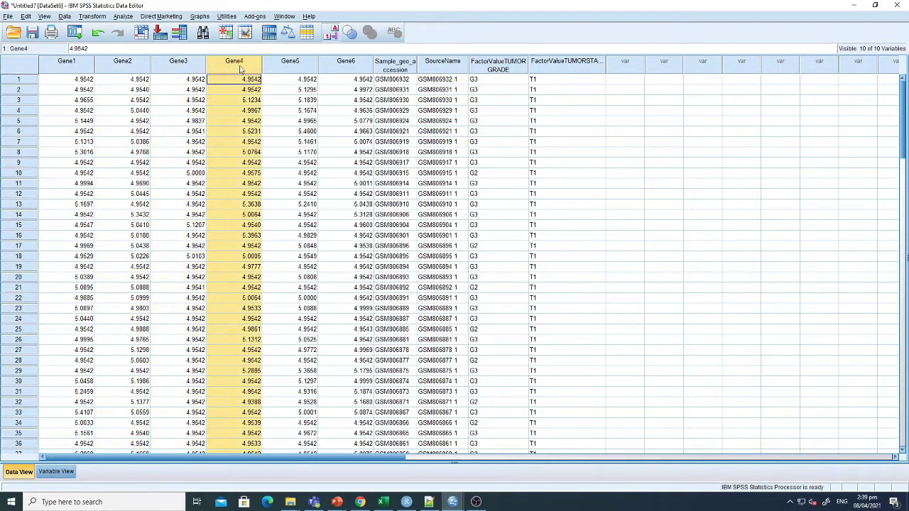
click(281, 65)
click(340, 66)
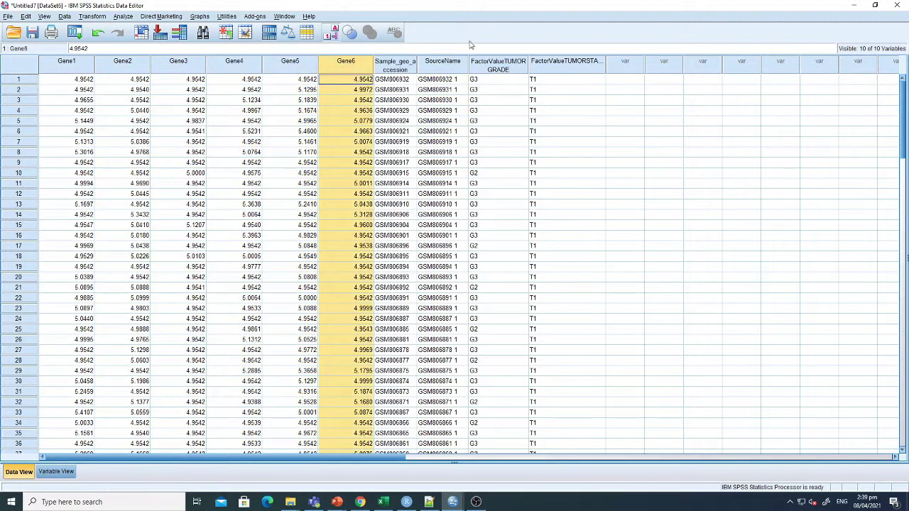
drag(527, 65, 593, 65)
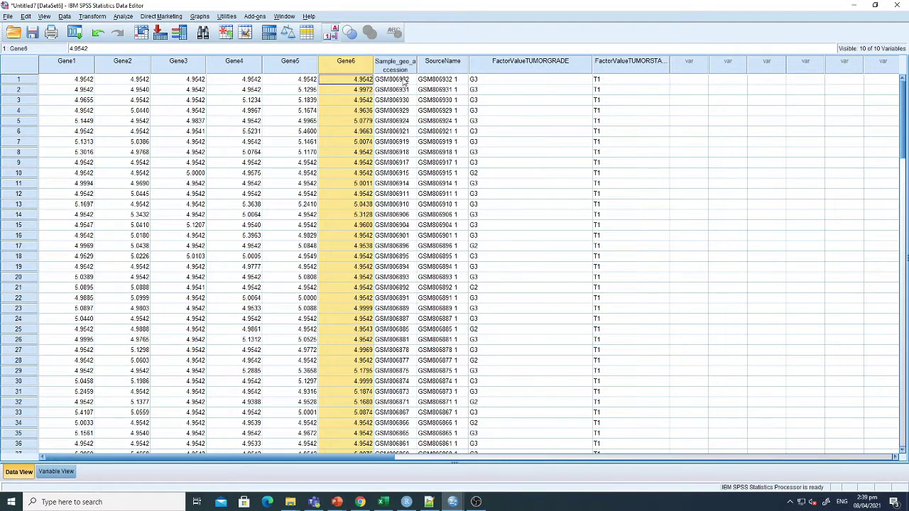
click(405, 81)
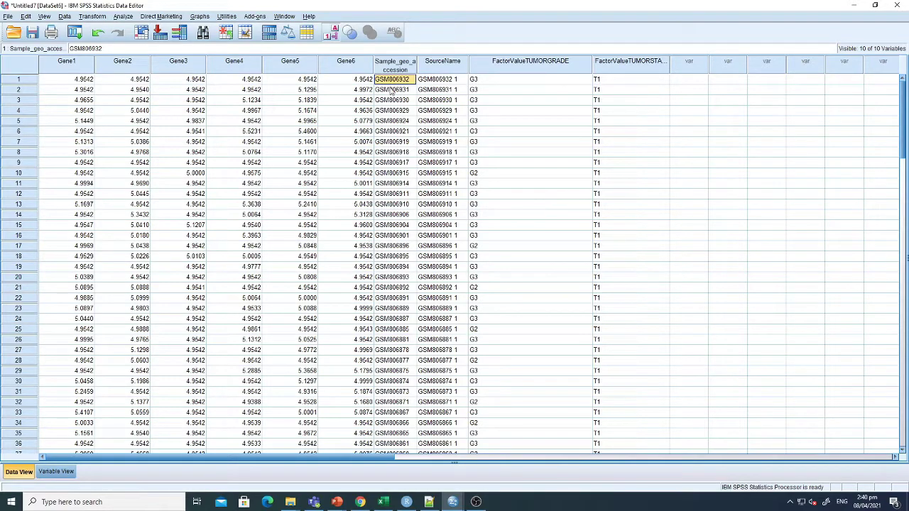
click(517, 81)
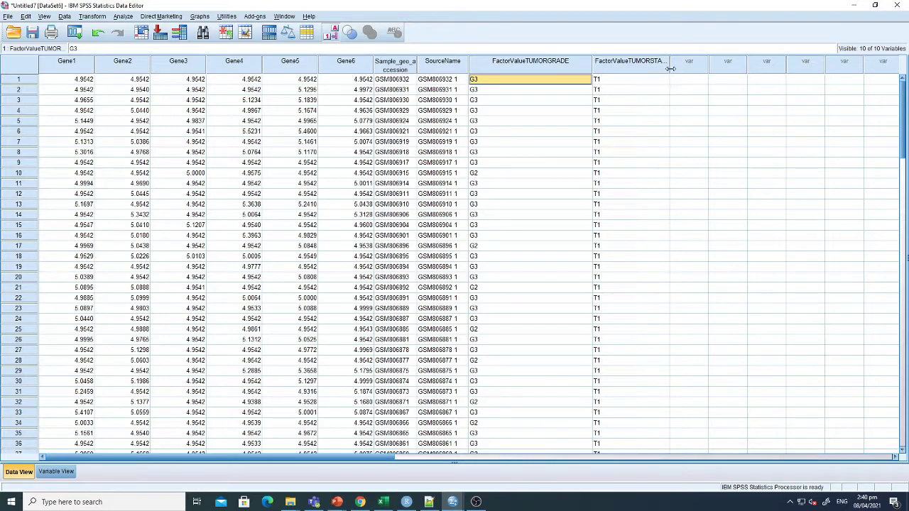
drag(670, 68, 724, 68)
click(638, 81)
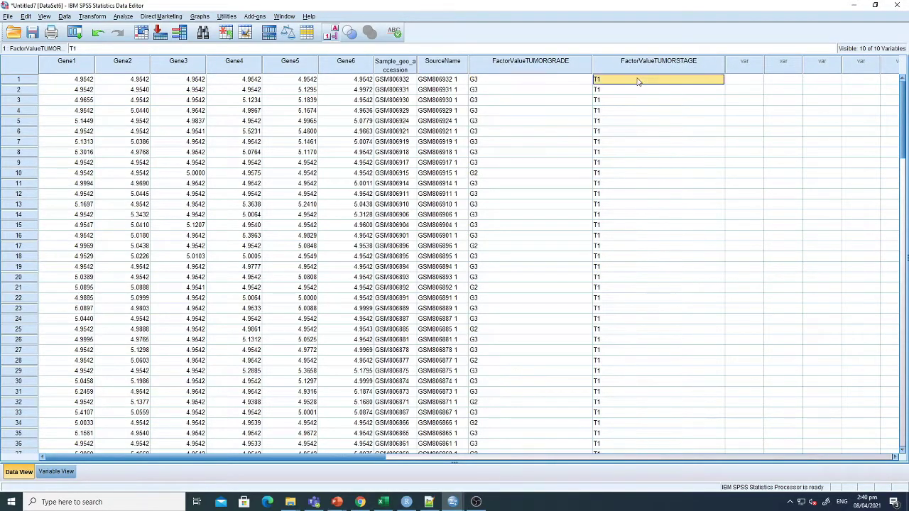
scroll(581, 116, down, 4)
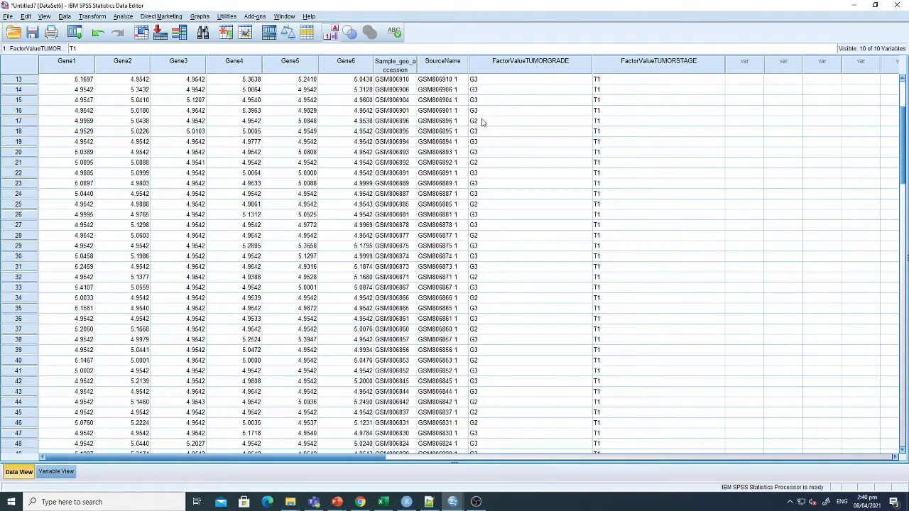
drag(237, 134, 477, 137)
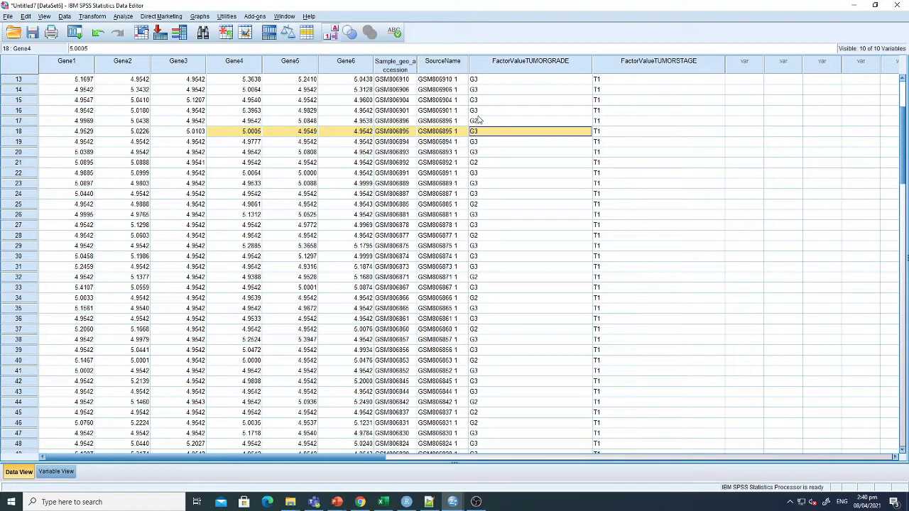
click(479, 122)
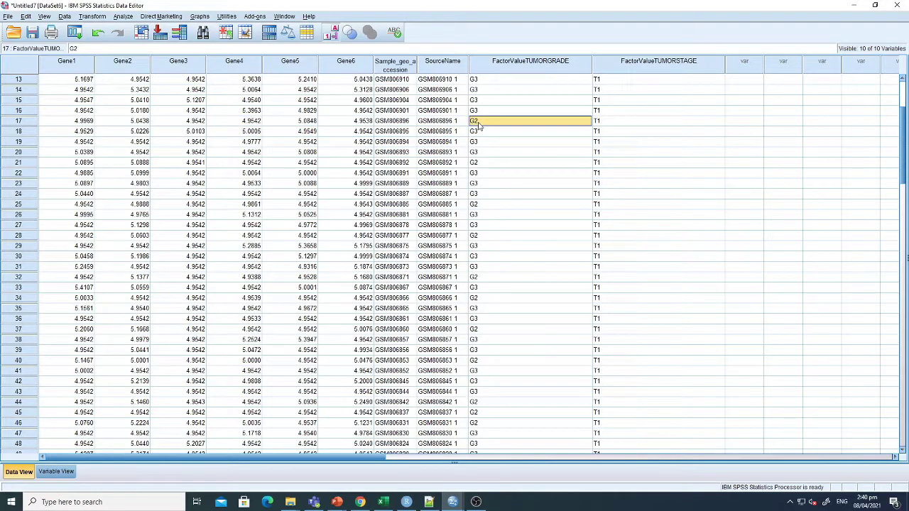
click(365, 133)
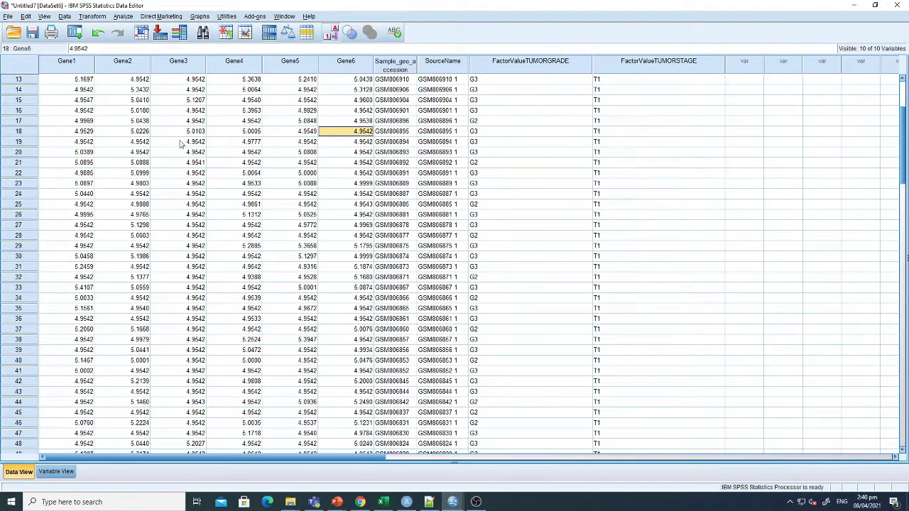
scroll(179, 144, up, 4)
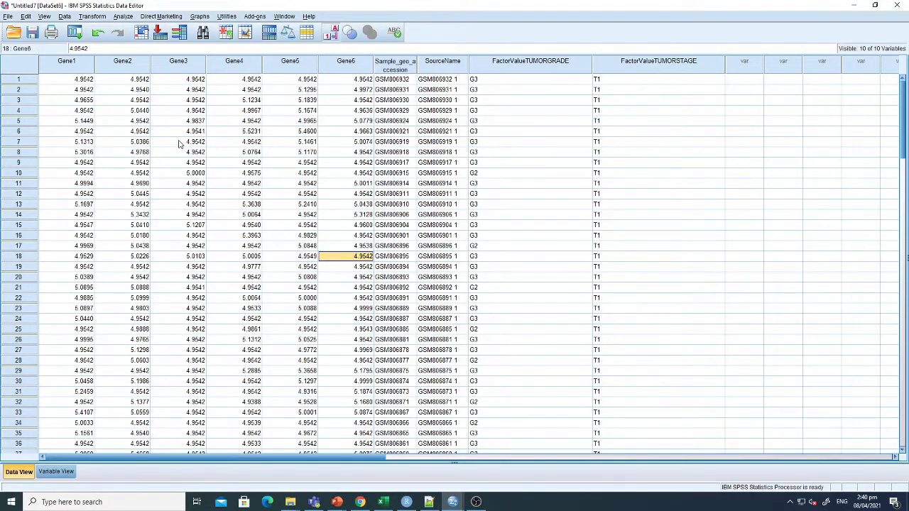
click(75, 71)
click(122, 71)
click(178, 71)
click(226, 69)
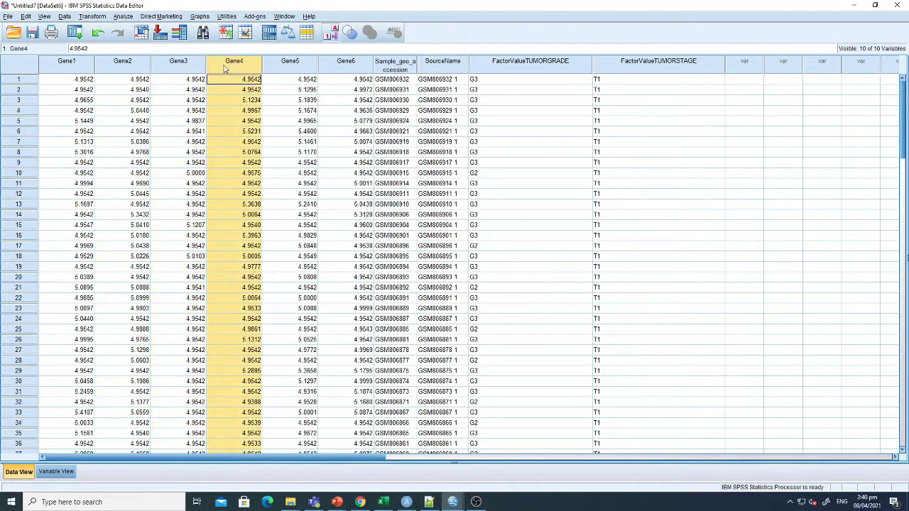
click(286, 70)
click(326, 69)
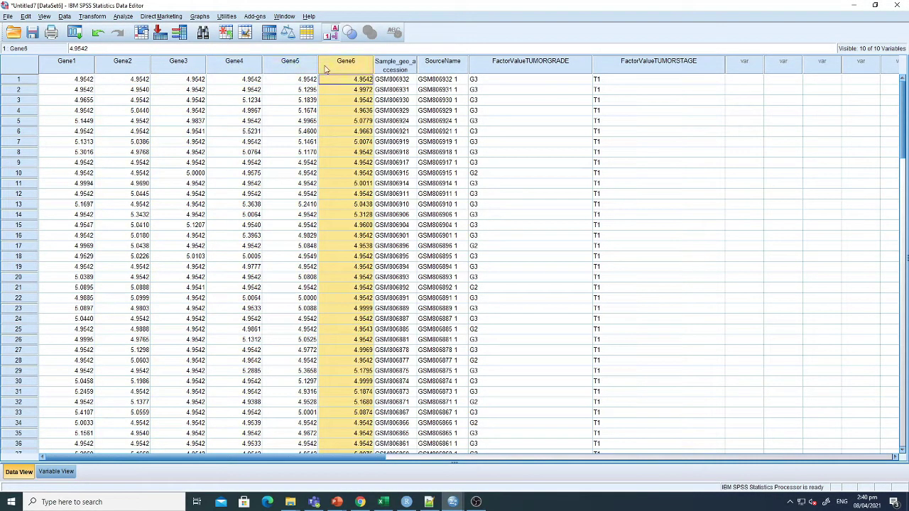
click(528, 66)
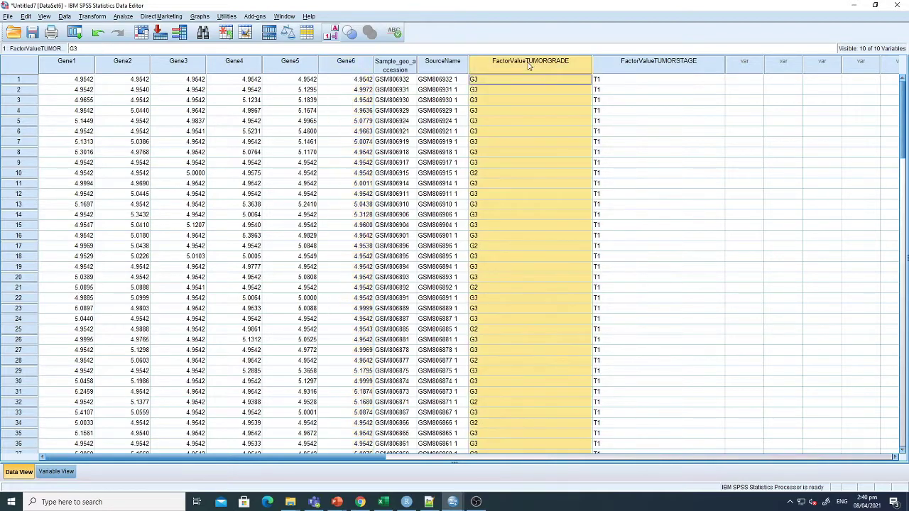
click(72, 70)
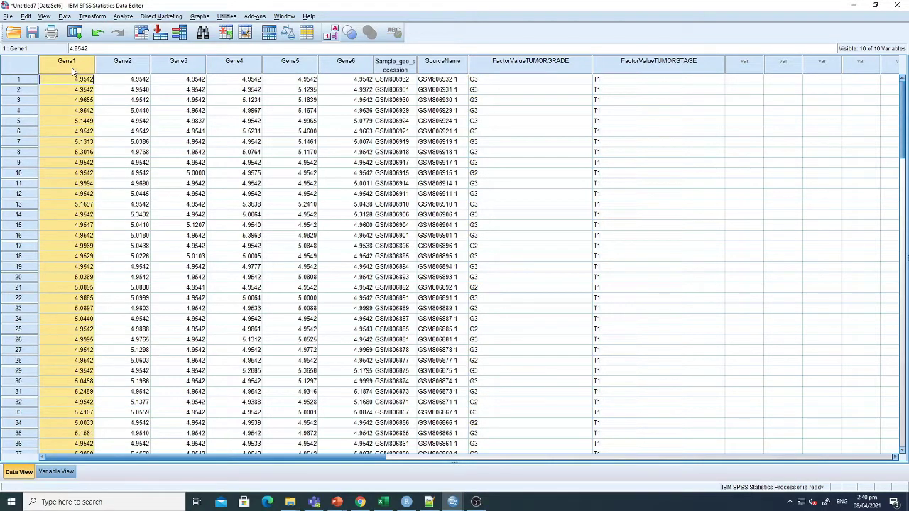
click(112, 66)
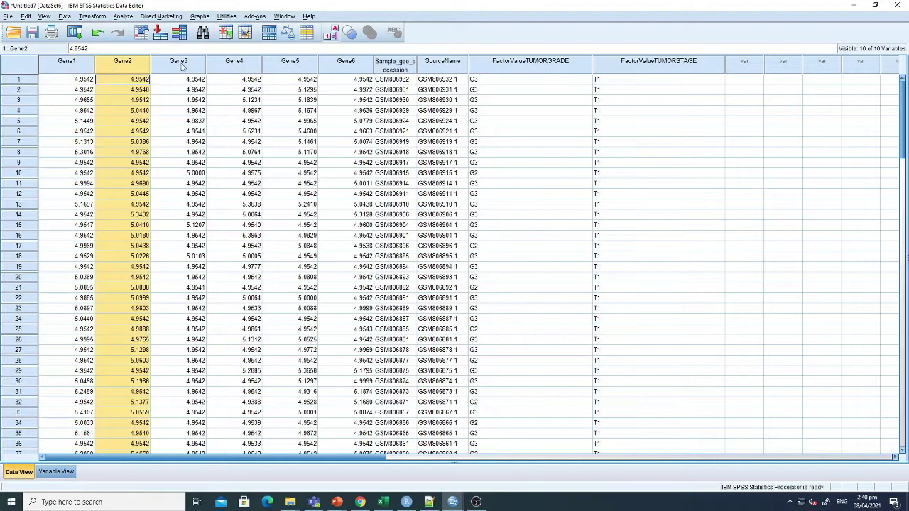
click(283, 131)
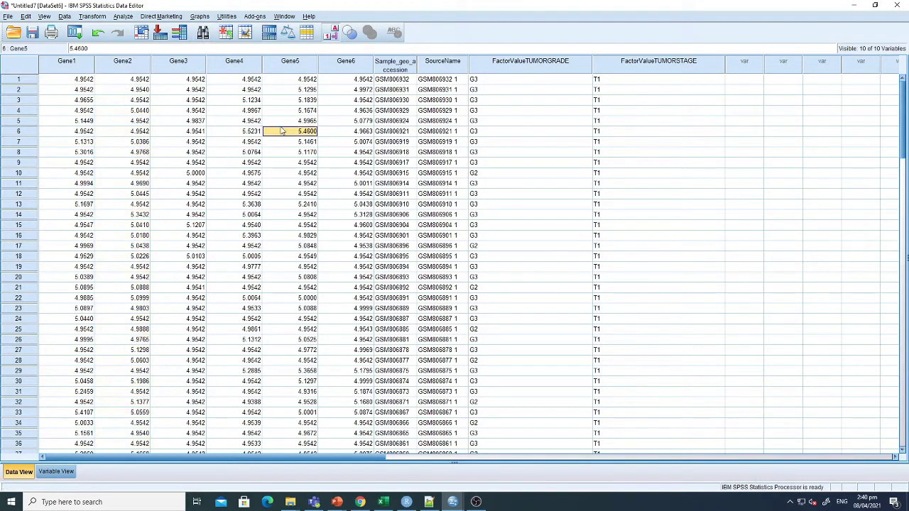
Step: Start an Independent Samples nonparametric test and clear the old ILMN test fields and tumor grade group
click(123, 16)
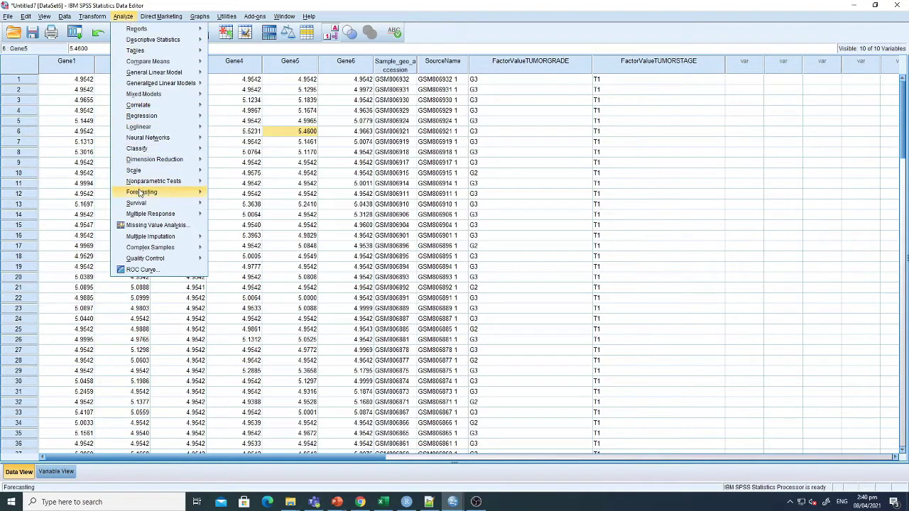
mouse_move(141, 186)
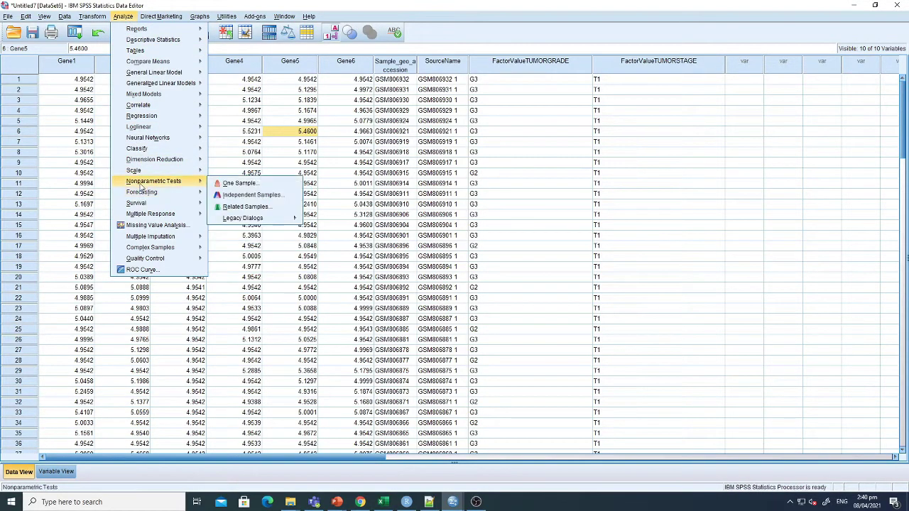
click(233, 196)
click(464, 208)
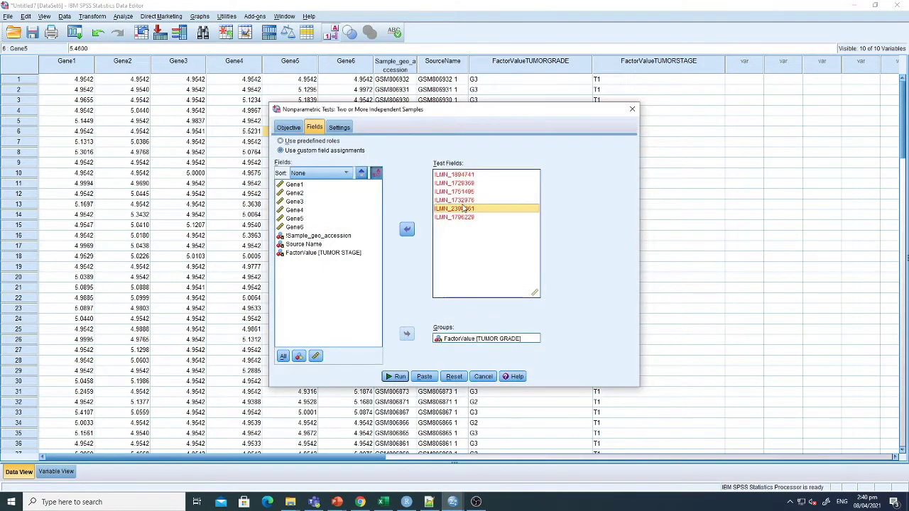
key(ctrl+a)
click(407, 229)
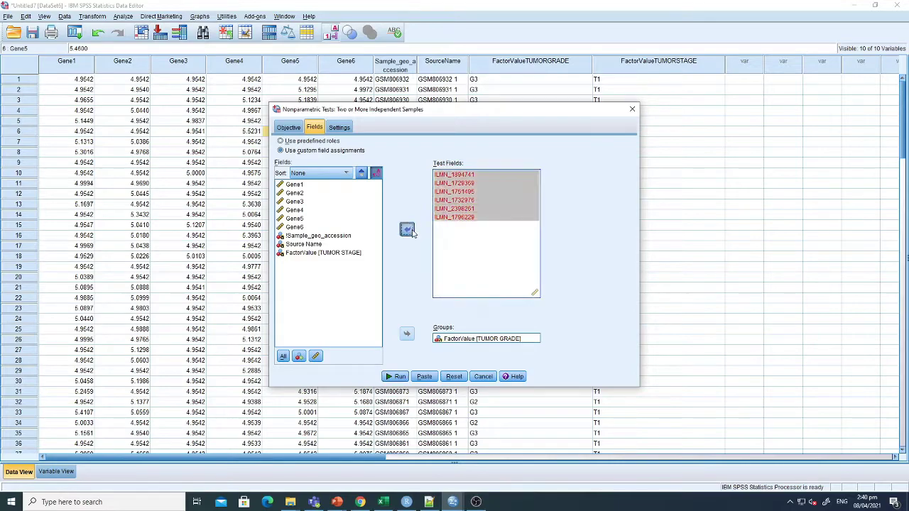
click(453, 340)
click(406, 333)
Step: On Settings, customize the tests to Mann-Whitney U and Kruskal-Wallis
click(340, 128)
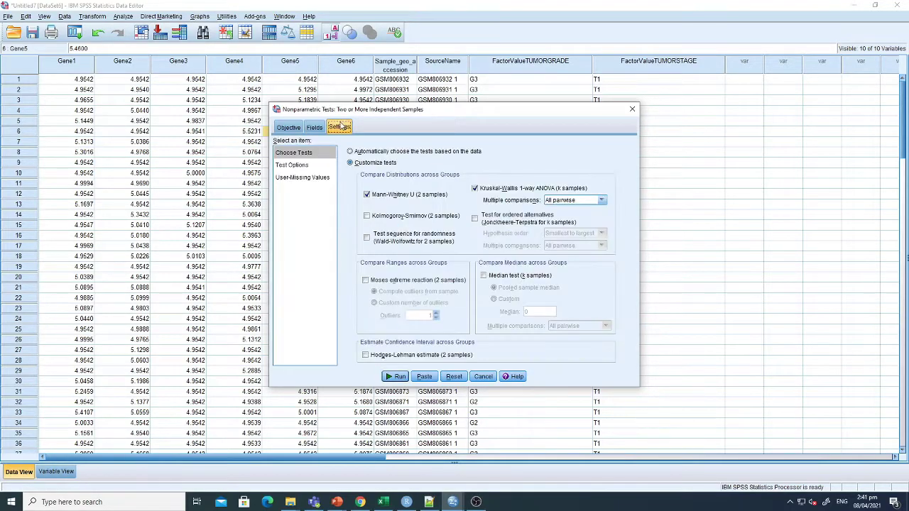
click(359, 151)
click(364, 162)
click(382, 197)
click(387, 198)
Step: Add Gene1–Gene6 as test fields and FactorValue [TUMOR GRADE] as the grouping variable
click(311, 129)
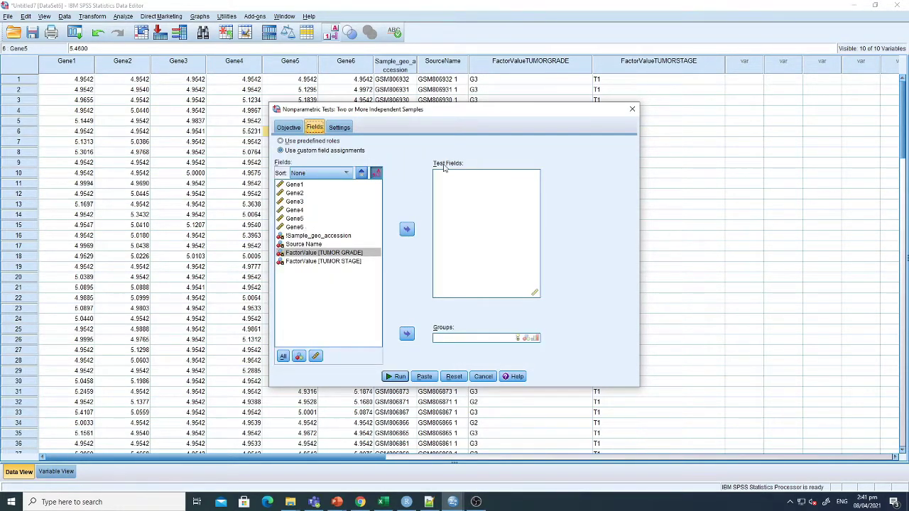
click(301, 228)
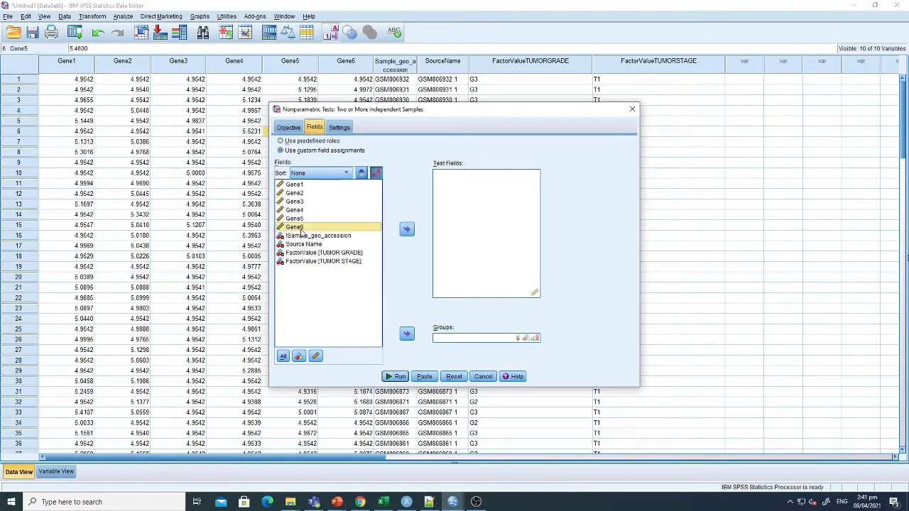
shift+click(294, 186)
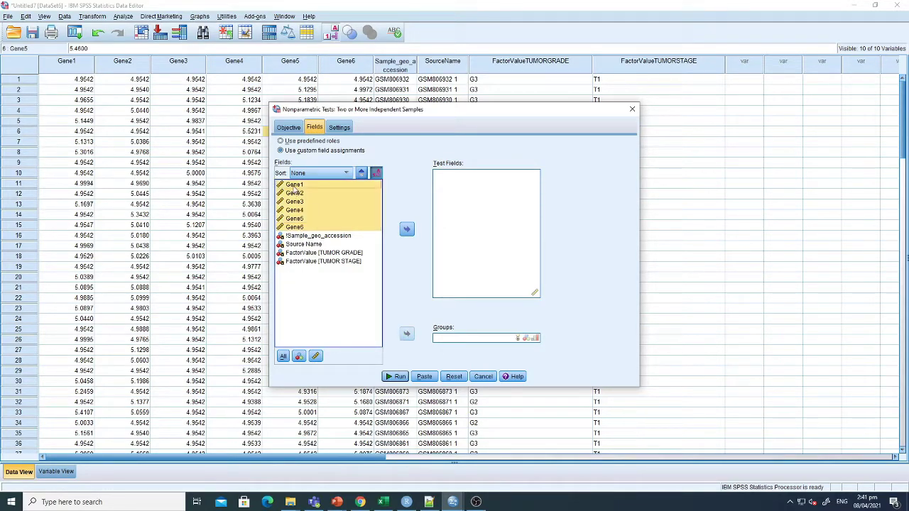
click(294, 186)
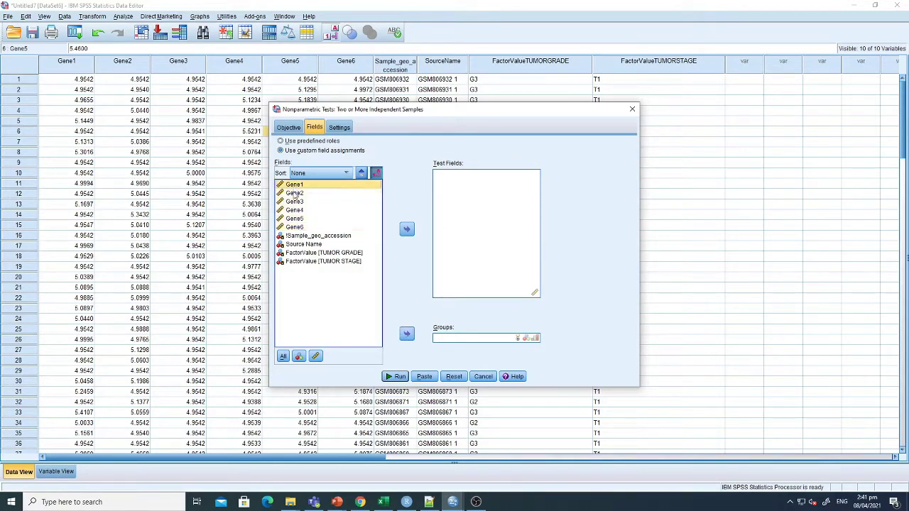
shift+click(298, 229)
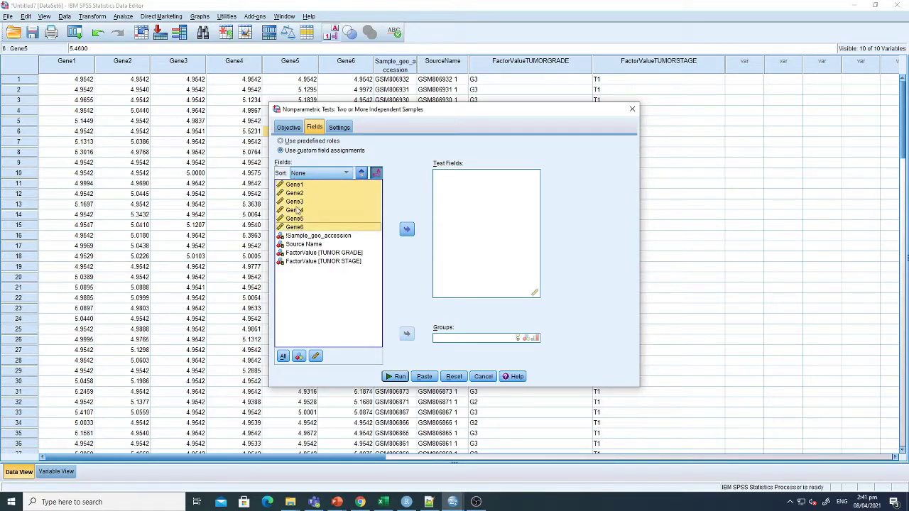
click(407, 229)
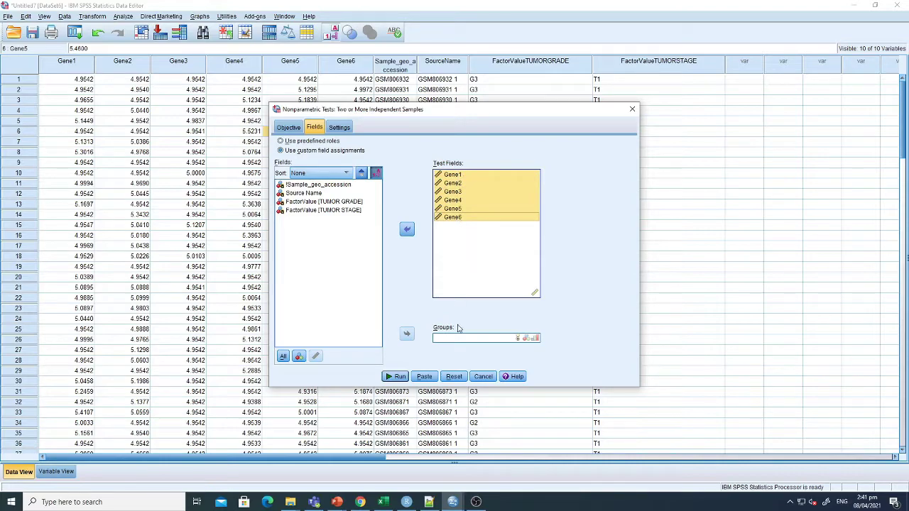
click(311, 203)
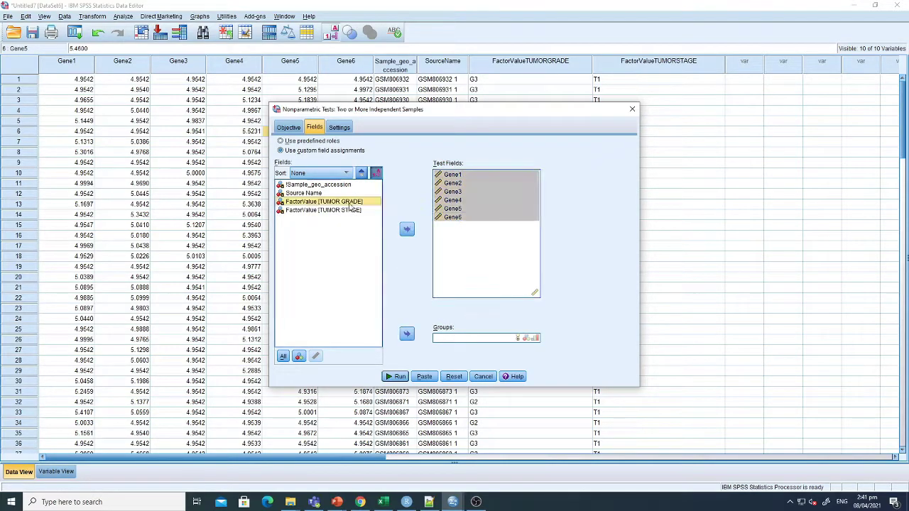
click(407, 335)
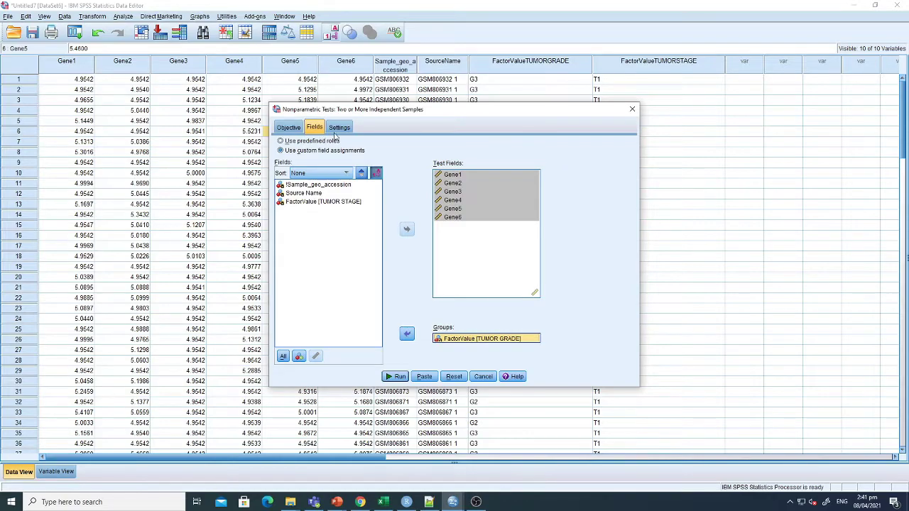
Step: Review the Settings and Objective tabs, then return to the Fields tab
click(337, 131)
click(315, 131)
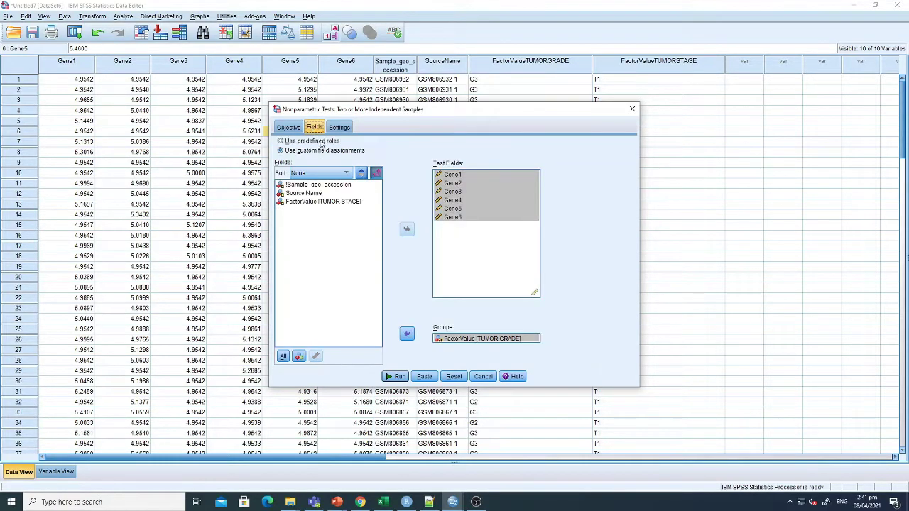
click(284, 131)
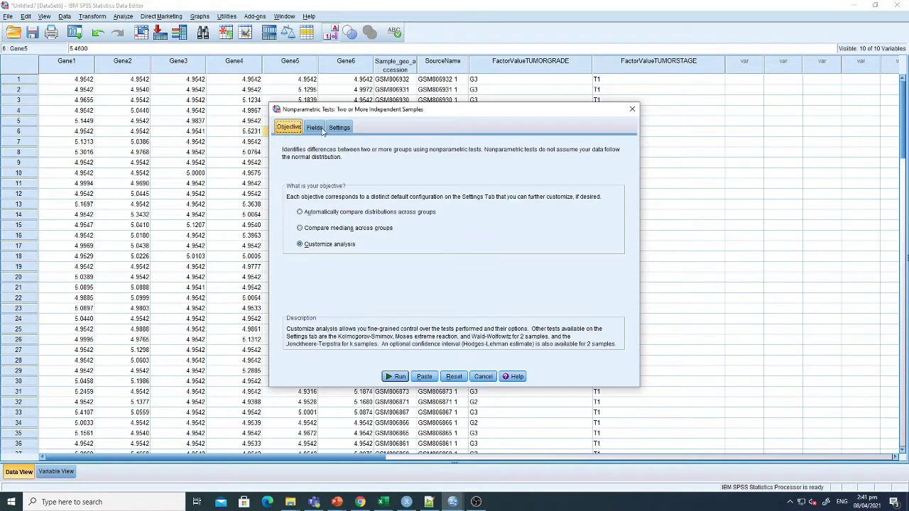
click(321, 130)
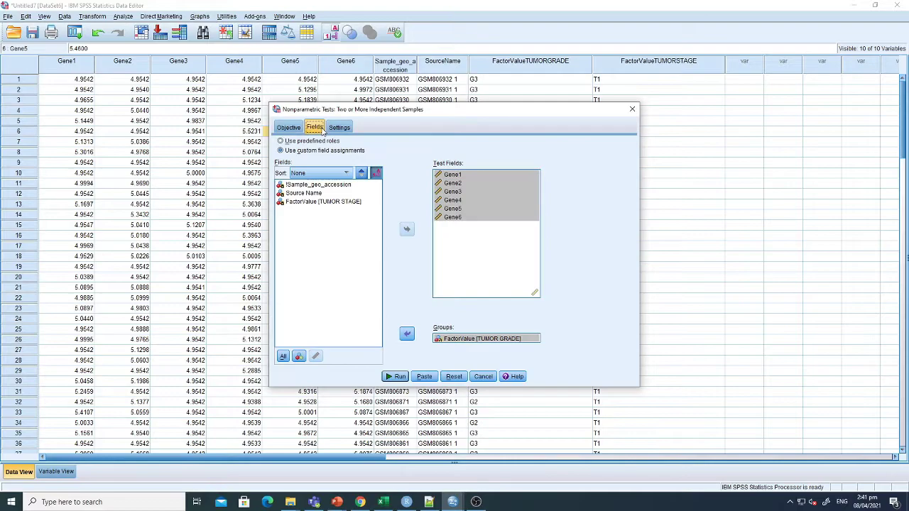
Step: Run the tests and scroll to the Hypothesis Test Summary, where Gene4's Kruskal-Wallis (.045) rejects the null
click(395, 377)
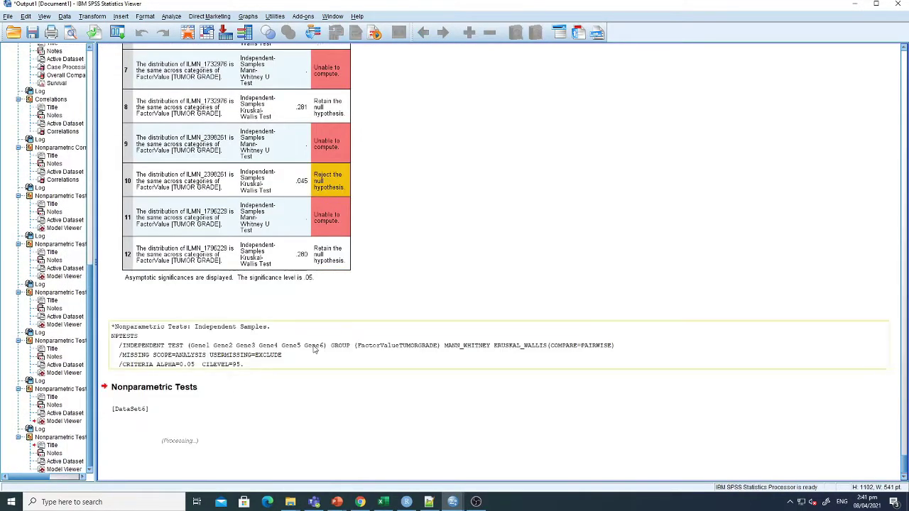
scroll(262, 326, down, 3)
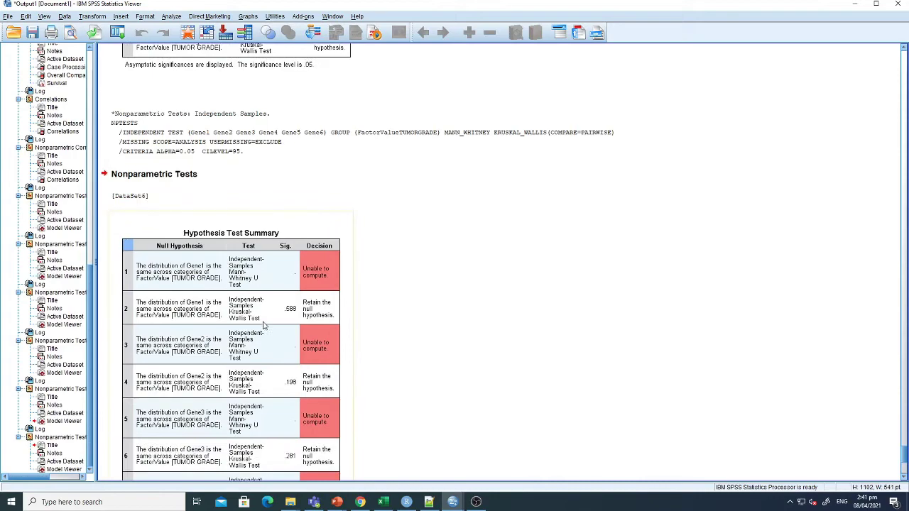
scroll(263, 325, down, 1)
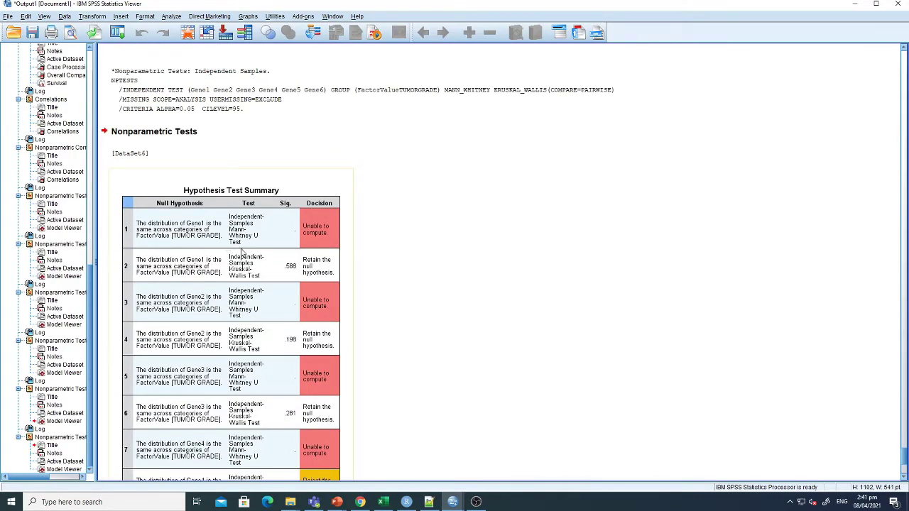
scroll(324, 306, down, 1)
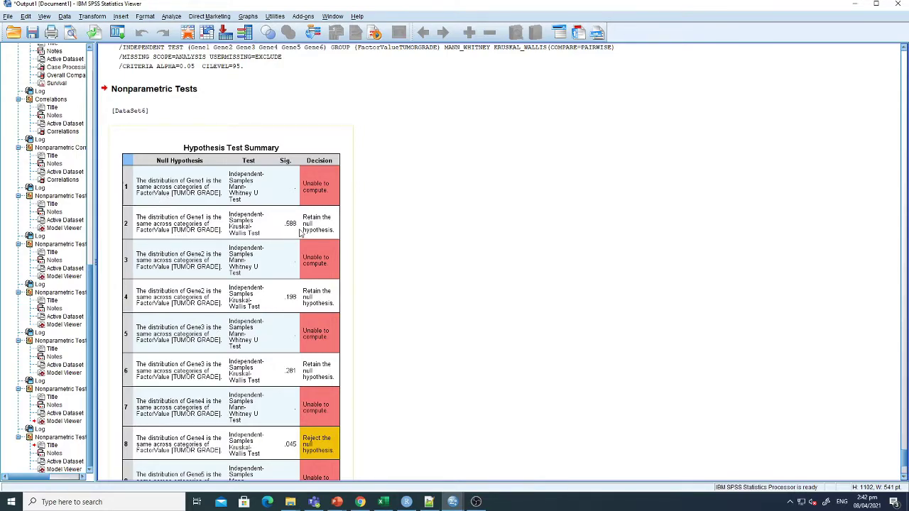
click(176, 233)
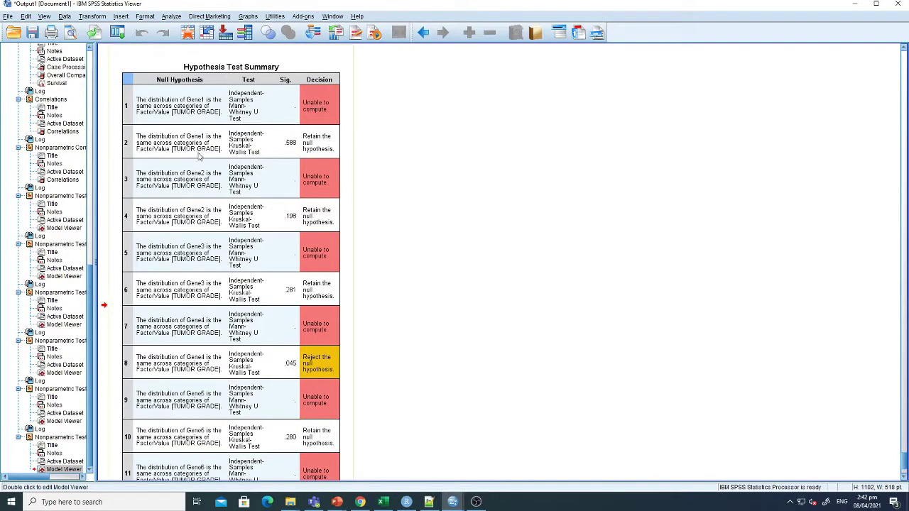
scroll(193, 282, down, 3)
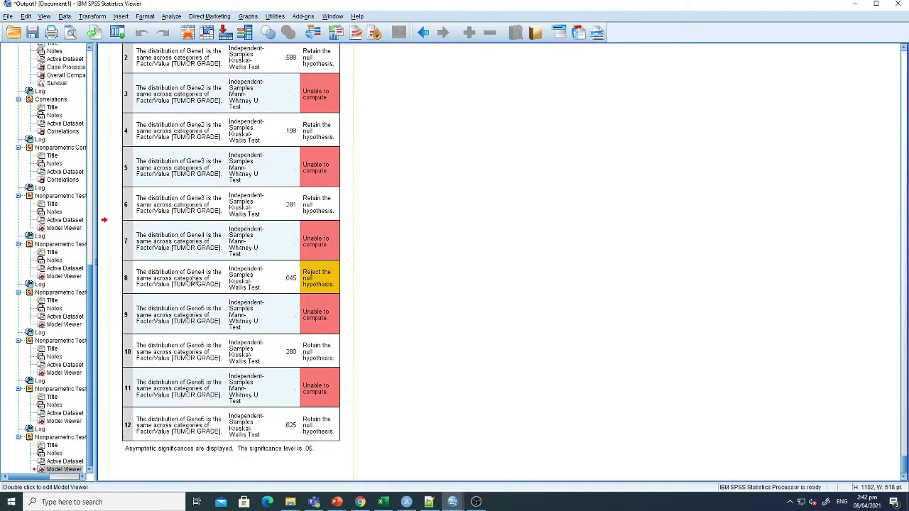
scroll(189, 193, up, 3)
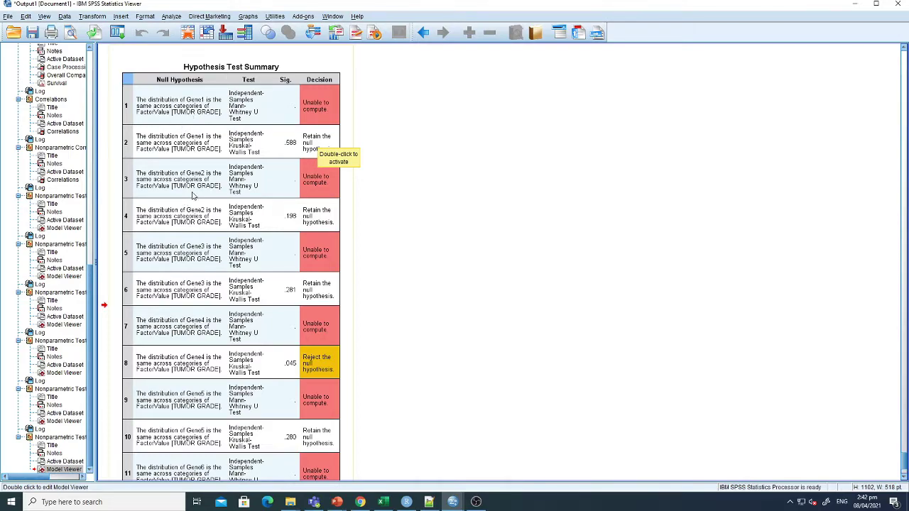
scroll(193, 196, down, 2)
scroll(193, 196, down, 2)
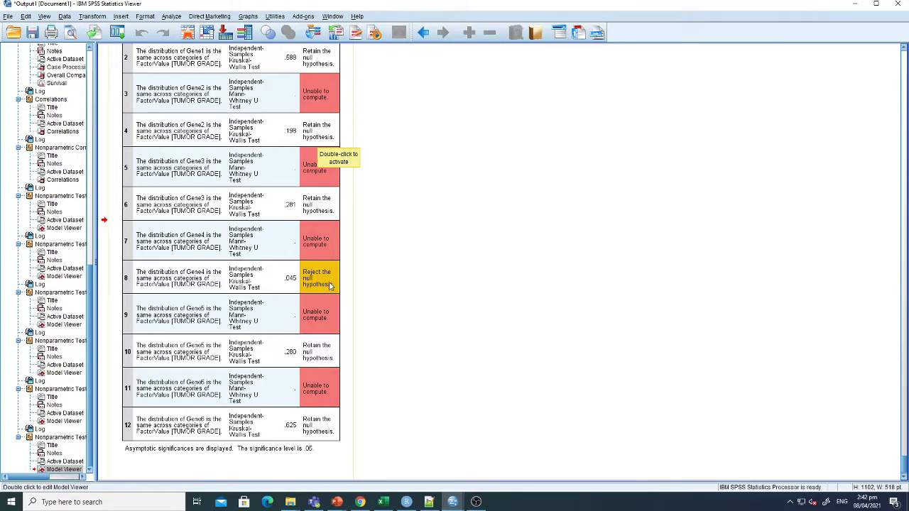
scroll(325, 286, up, 3)
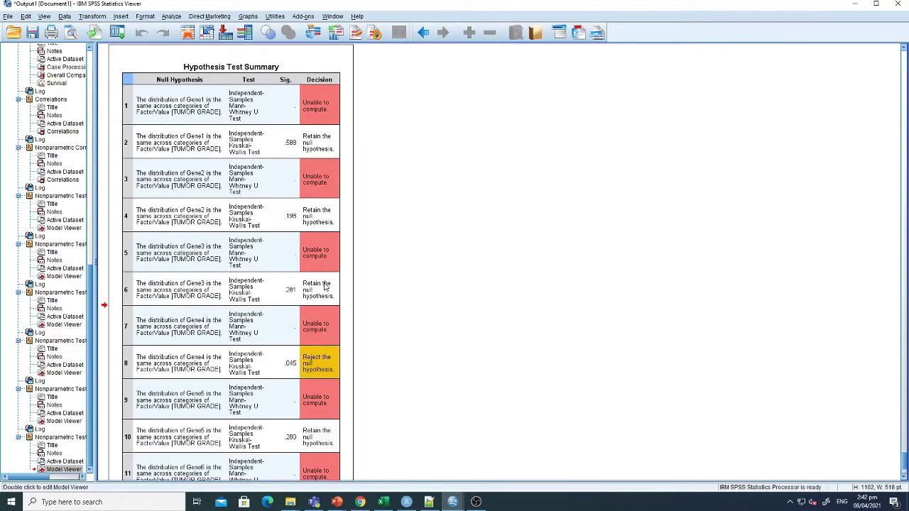
Step: Open the summary in Model Viewer and show Gene4's Kruskal-Wallis box plots (statistic 6.209, significance .045)
double_click(313, 368)
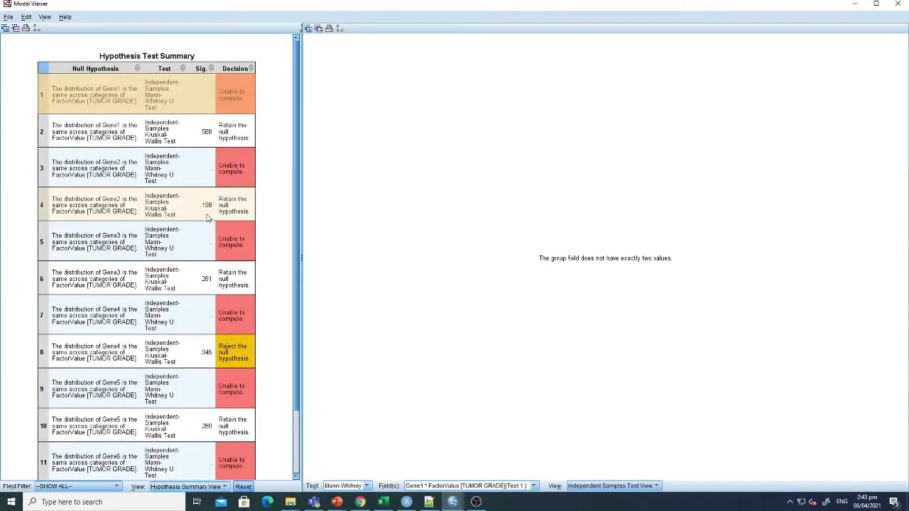
click(233, 364)
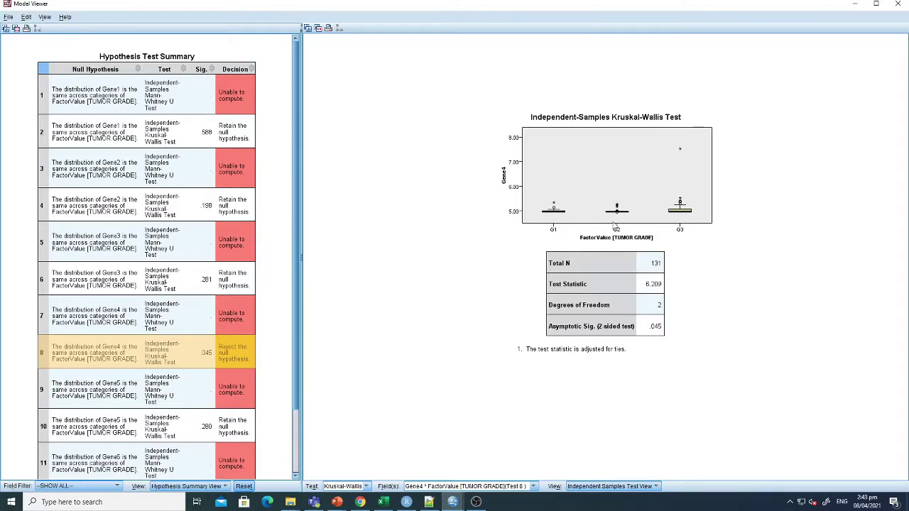
mouse_move(679, 217)
mouse_move(618, 215)
scroll(204, 353, down, 1)
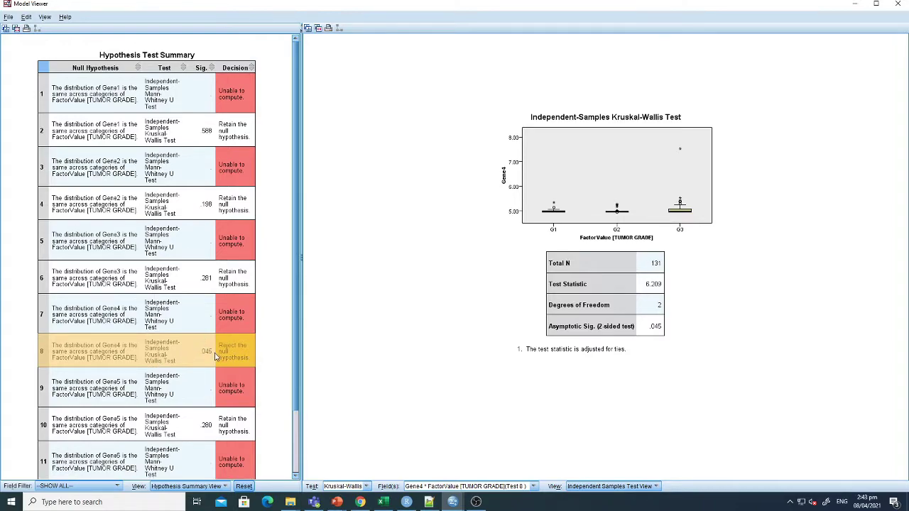
click(224, 428)
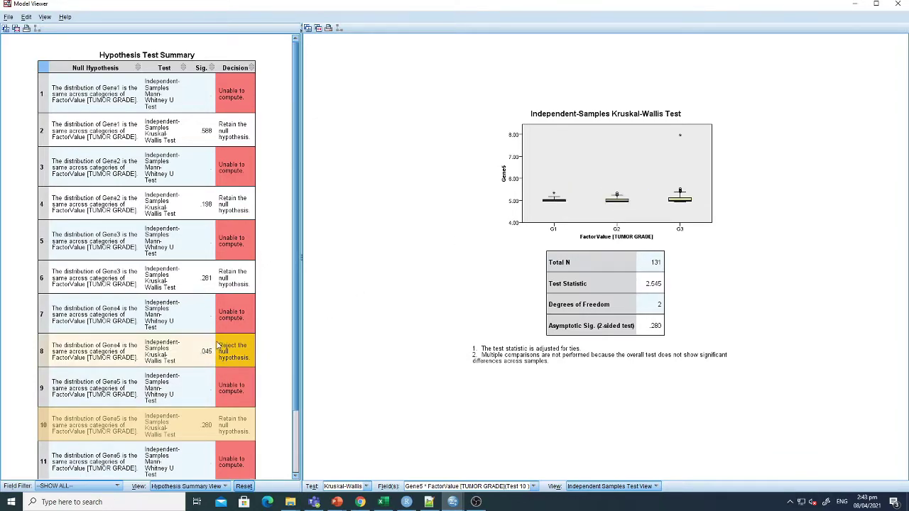
scroll(227, 281, up, 1)
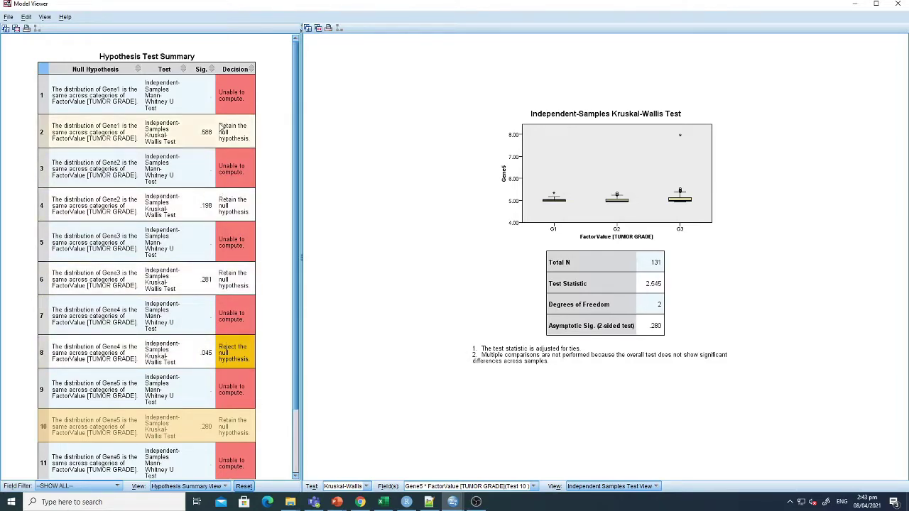
click(221, 131)
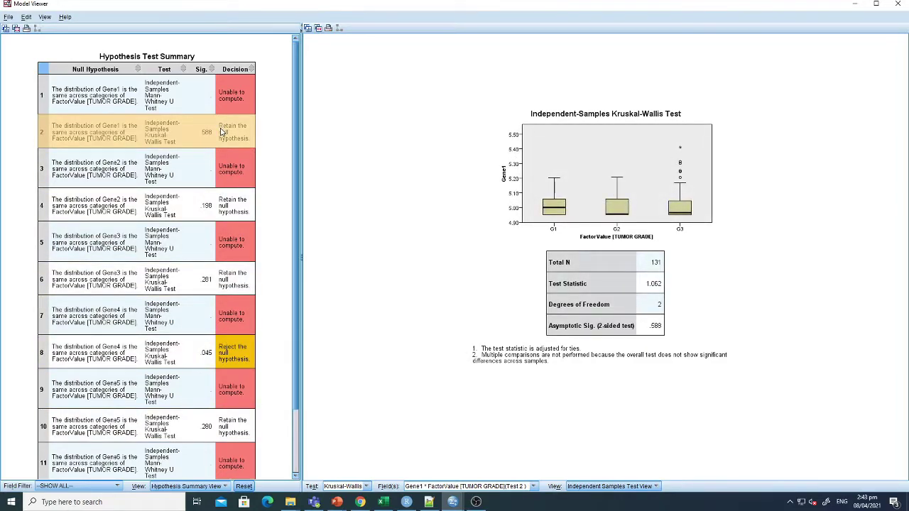
mouse_move(682, 210)
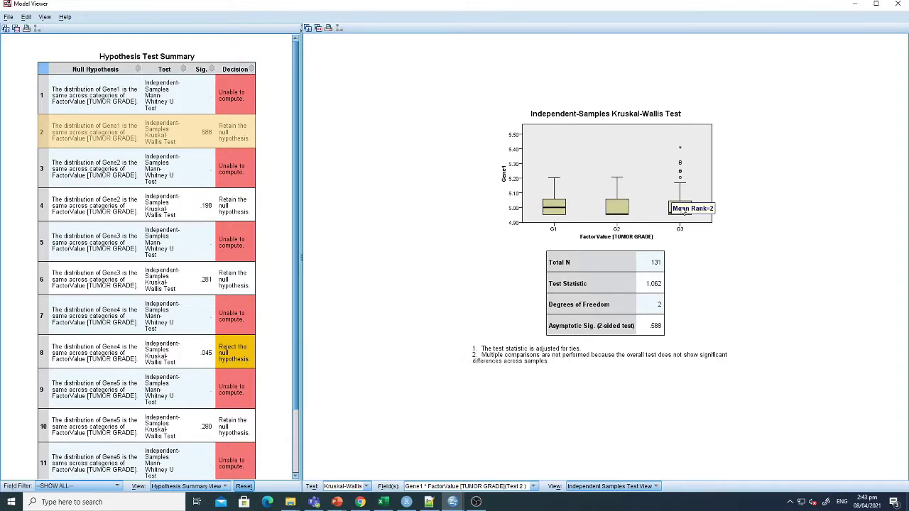
click(226, 364)
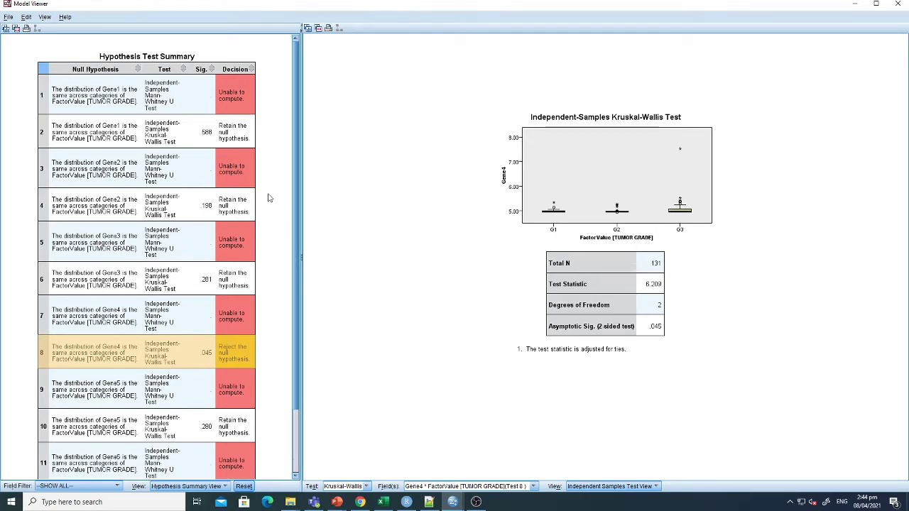
scroll(293, 121, down, 2)
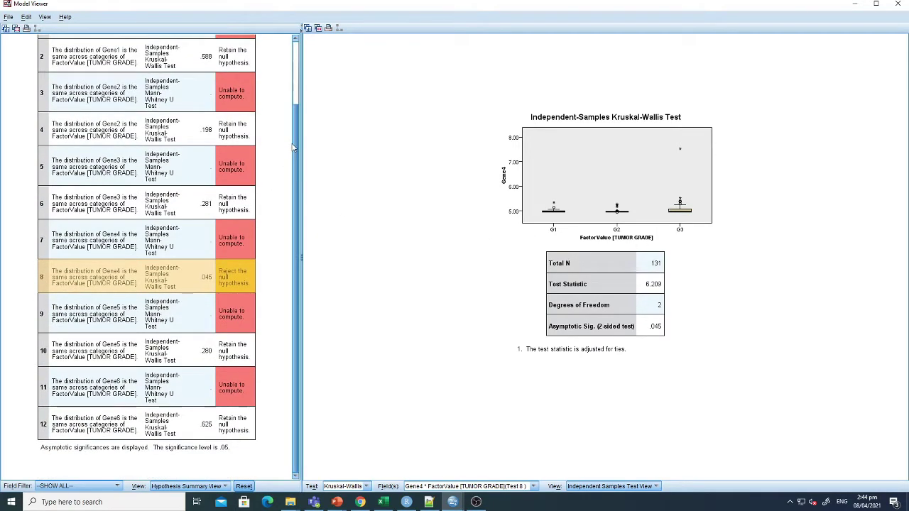